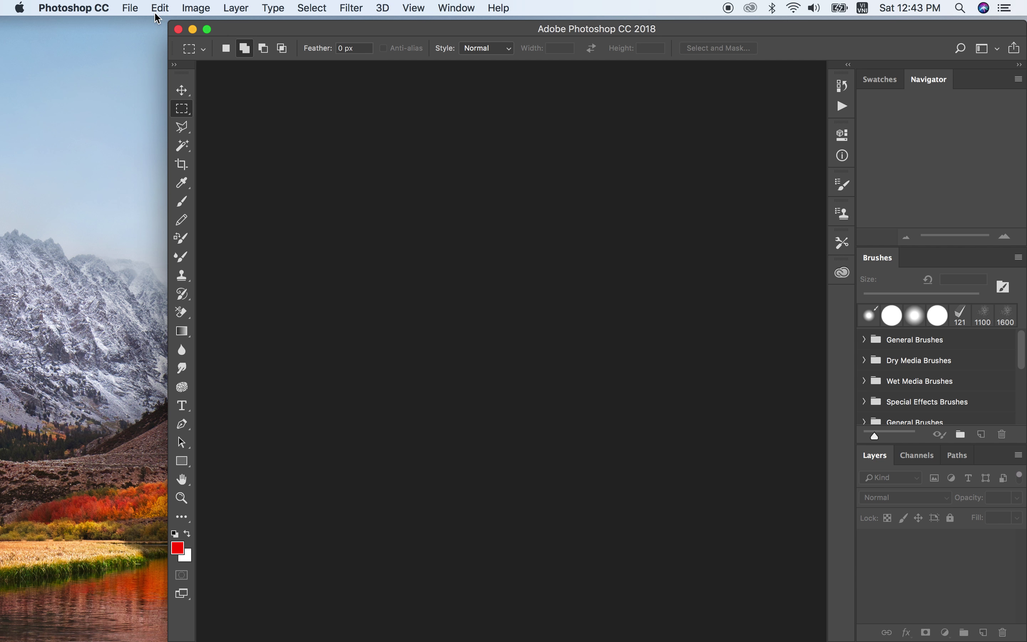
Step: Open Apple-in-Hand-Girl.jpg in Photoshop and start a new blank TextEdit document
left_click(129, 7)
left_click(144, 39)
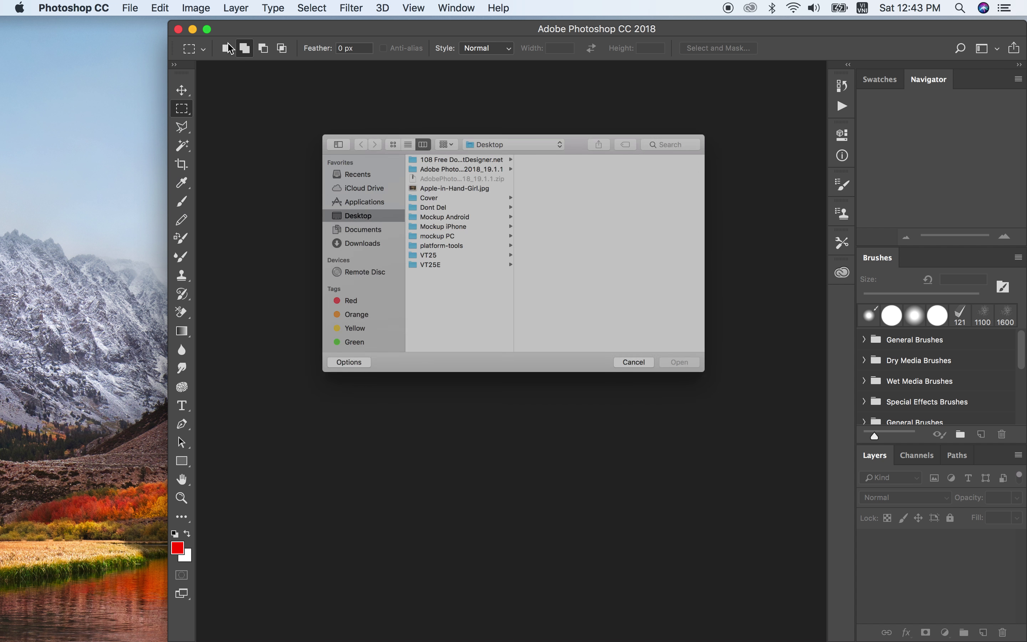
left_click(447, 167)
left_click(747, 402)
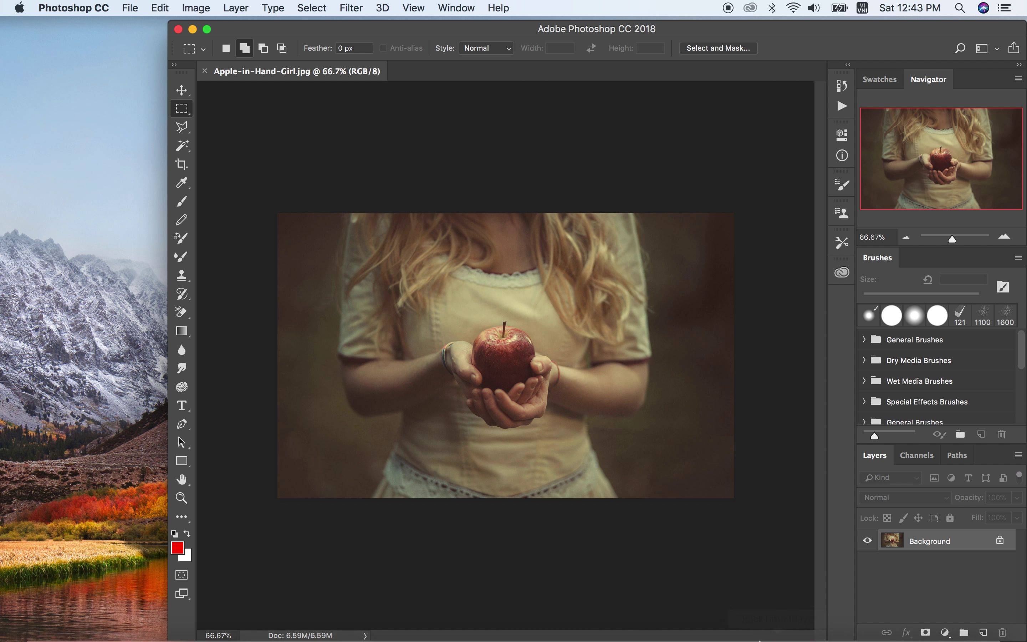
mouse_move(745, 634)
left_click(746, 625)
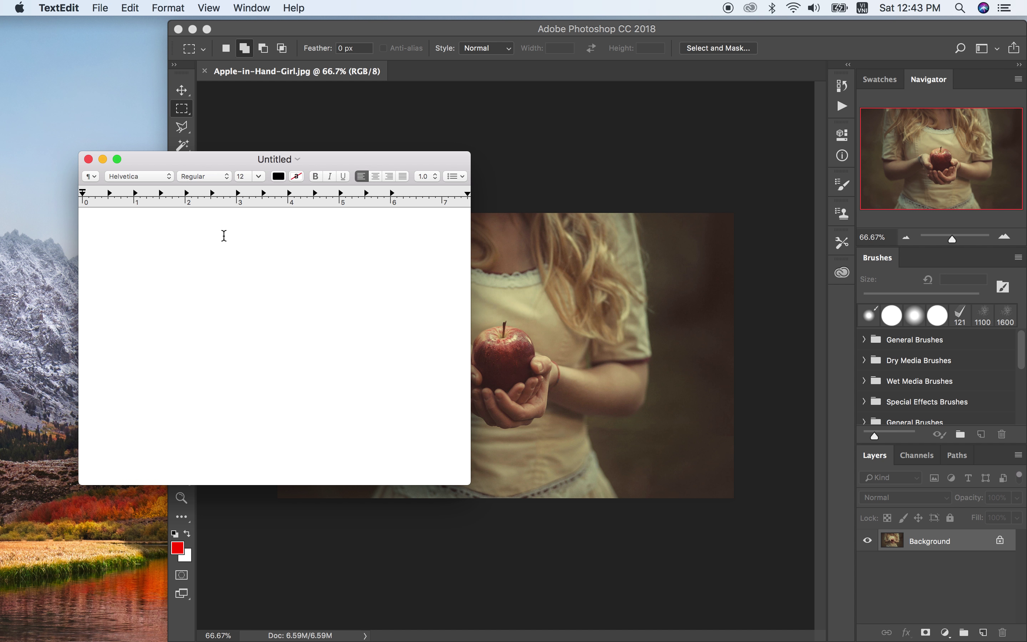
Step: Write the 24 pt TextEdit note 'Tạo một layer mới, đặt tên là Brush' and minimize it
left_click(260, 178)
left_click(250, 240)
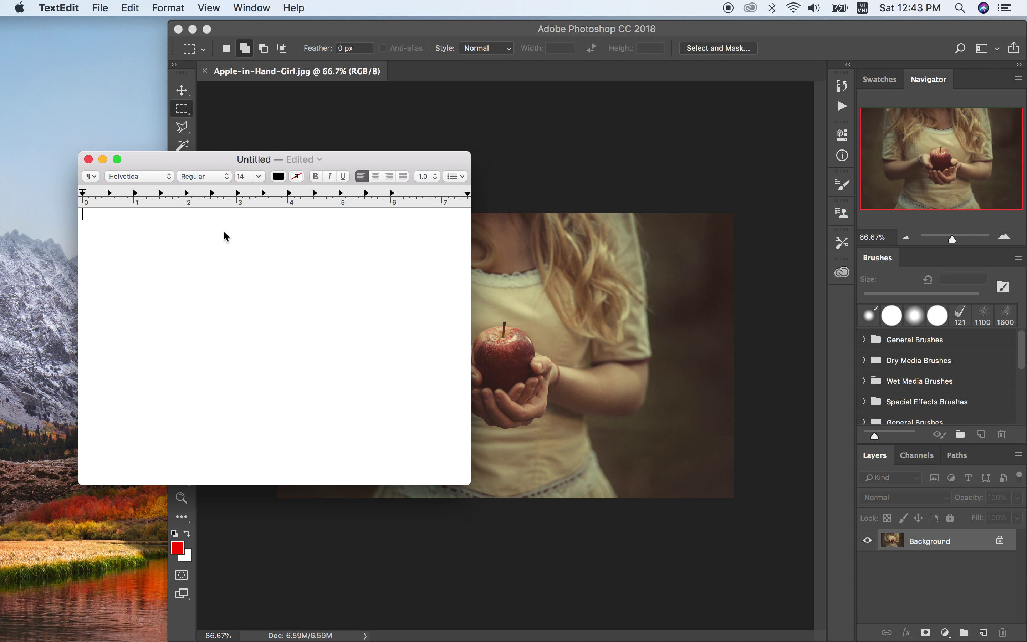
left_click(260, 179)
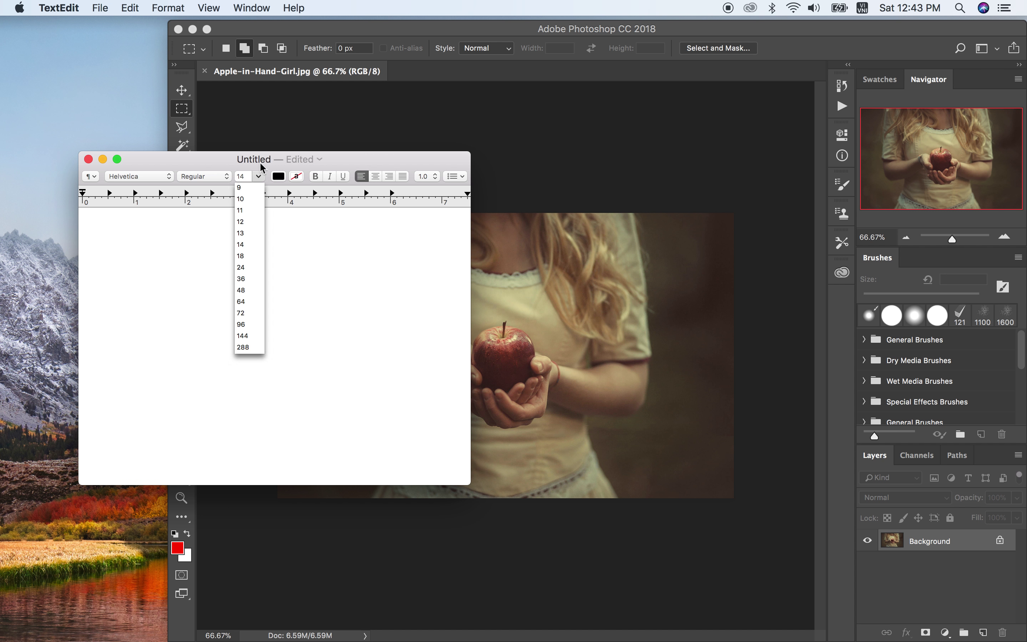
left_click(245, 268)
type("Tạo một ")
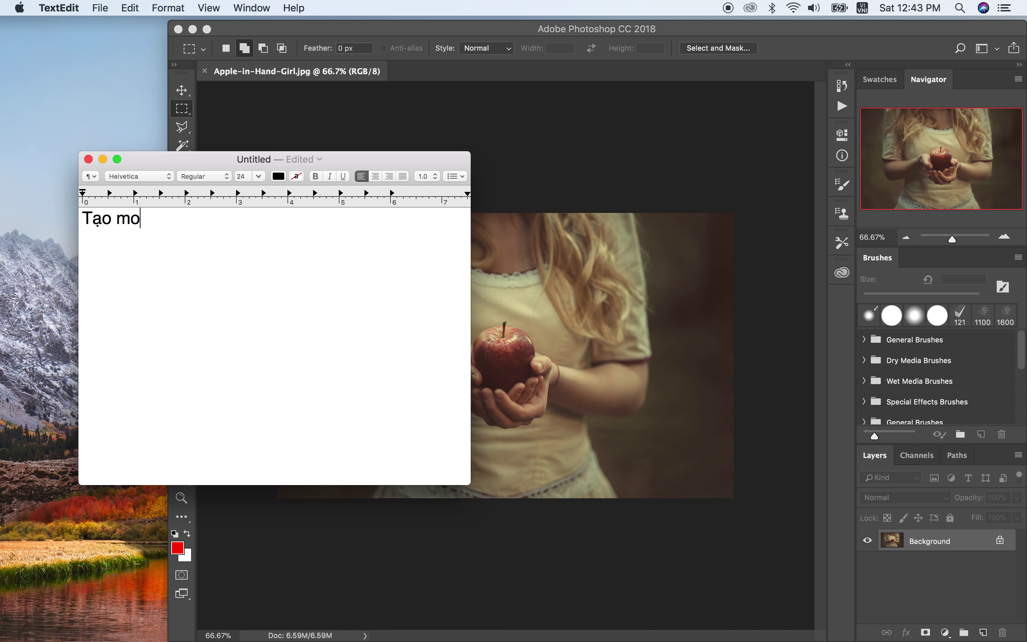
type("layer")
type("mơi")
type(" đạt tee6")
key("BackSpace")
key("BackSpace")
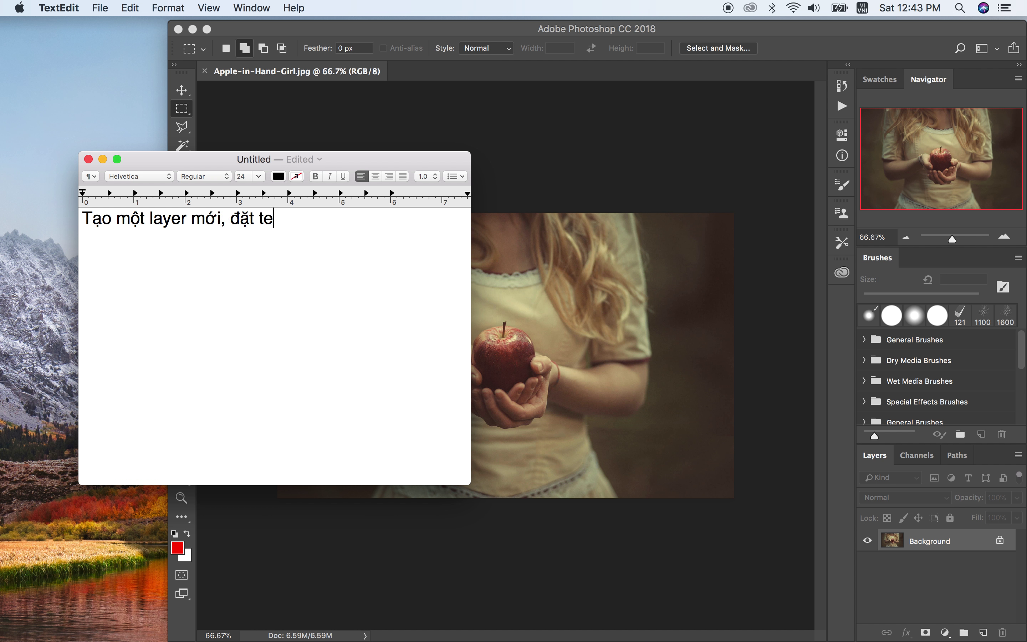
type("ên là Brush")
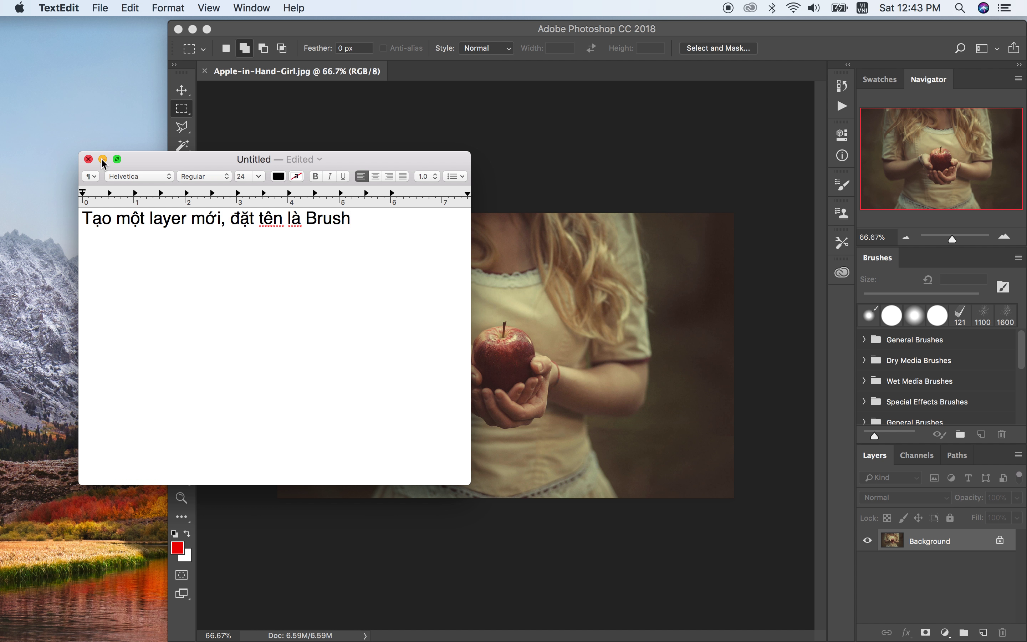
left_click(103, 158)
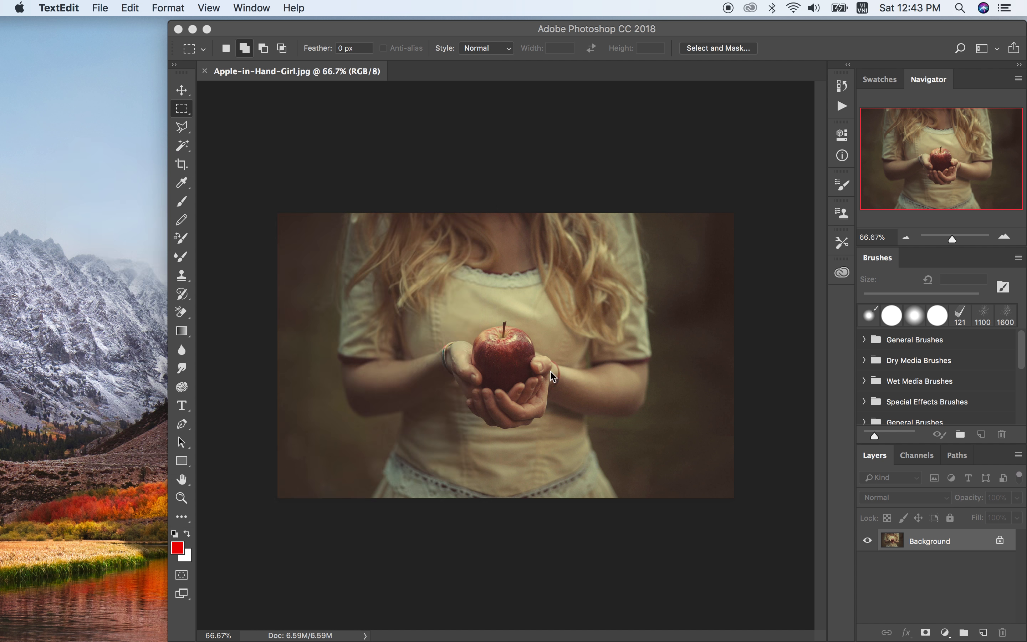
Step: Add a new layer above Background in Photoshop and name it Brush
left_click(984, 635)
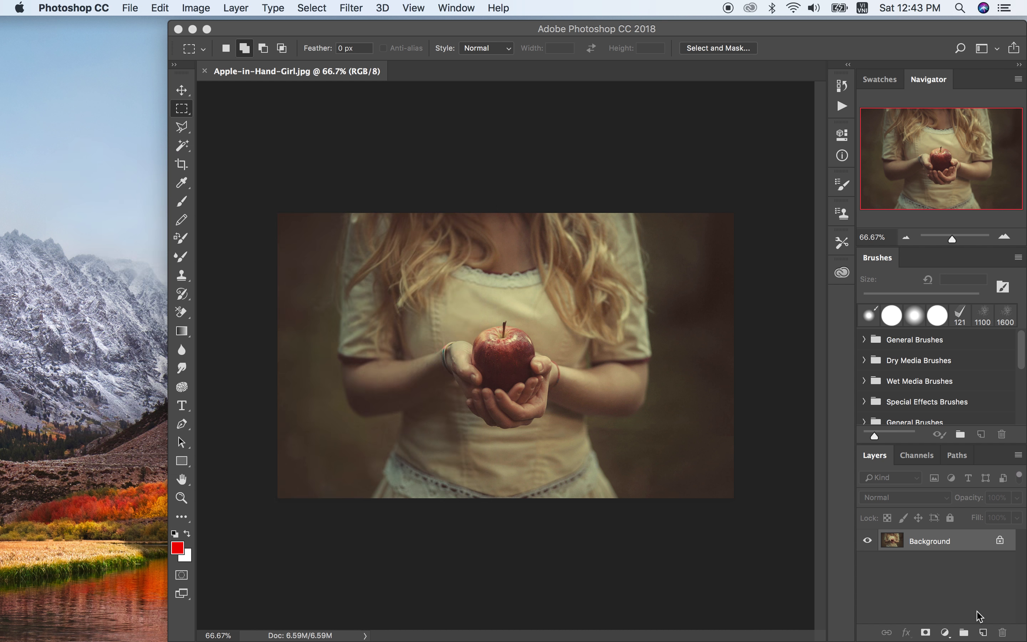
left_click(984, 635)
double_click(925, 541)
type("Brush")
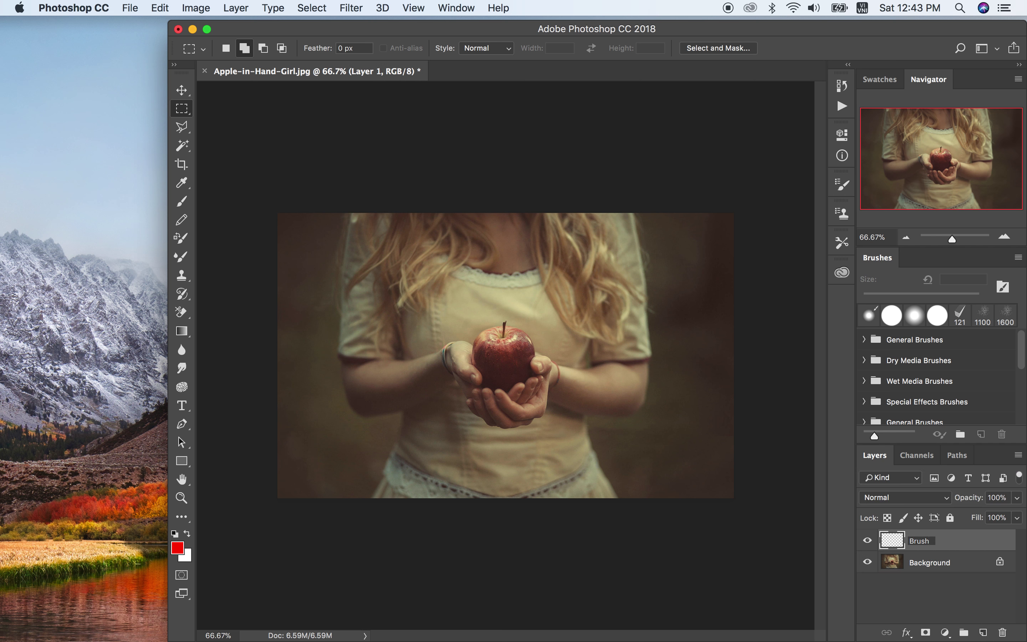
key("Return")
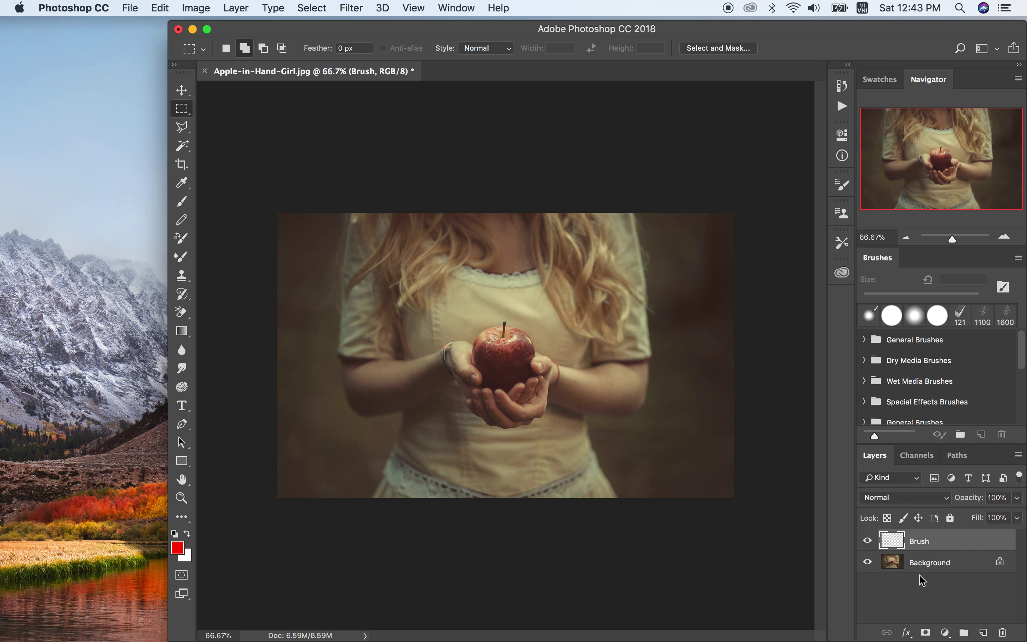
Step: Type the note line 'Dùng cọ vẽ vùng cần áp hiệu ứng lên layer này' and minimize TextEdit
left_click(747, 626)
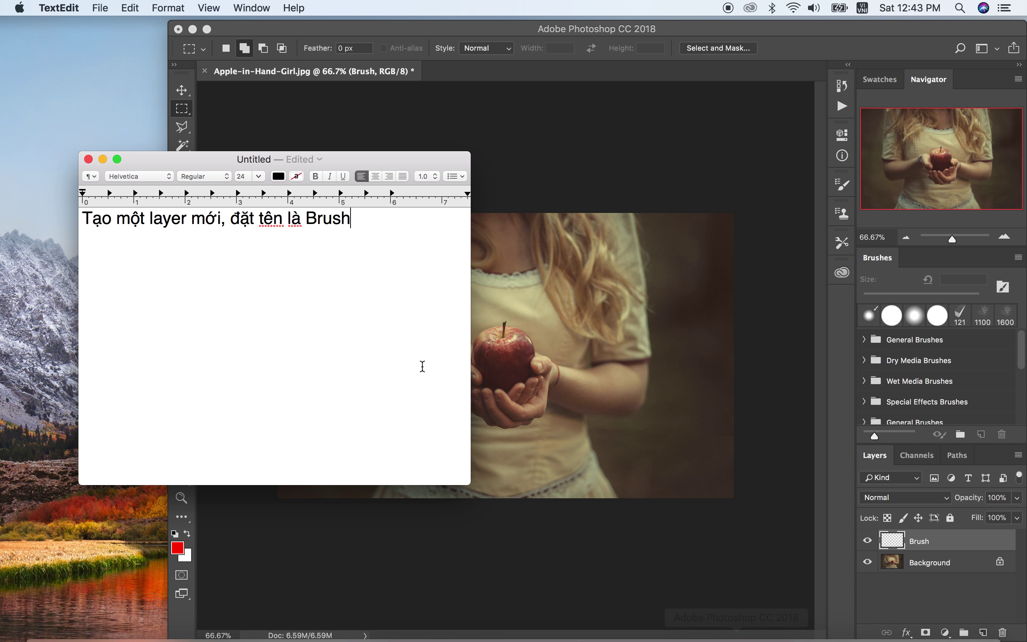
type("Dùng ")
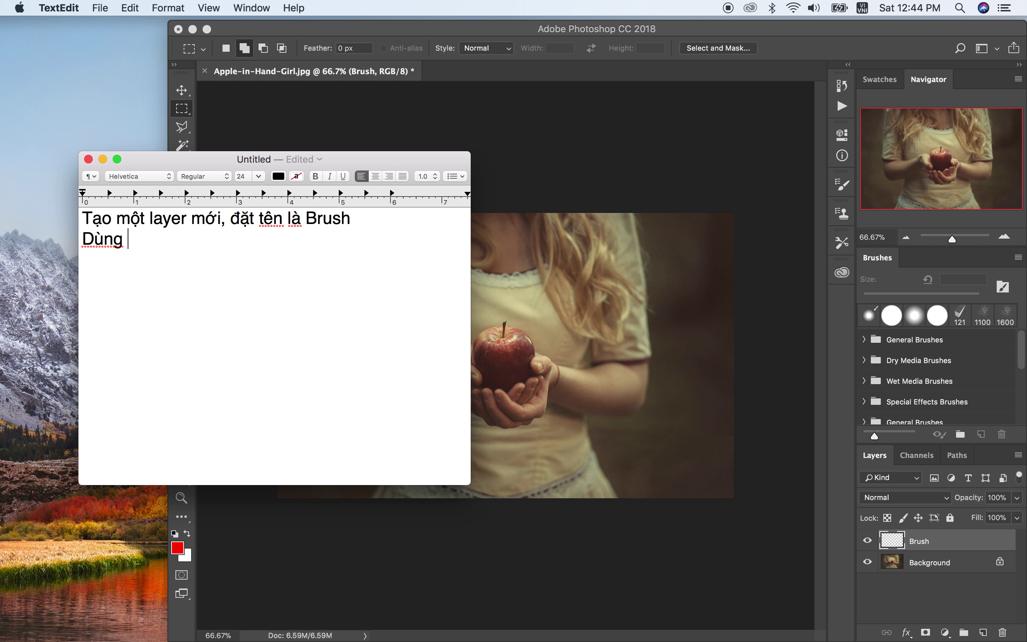
type("cọ vẽ vùng cần áp ")
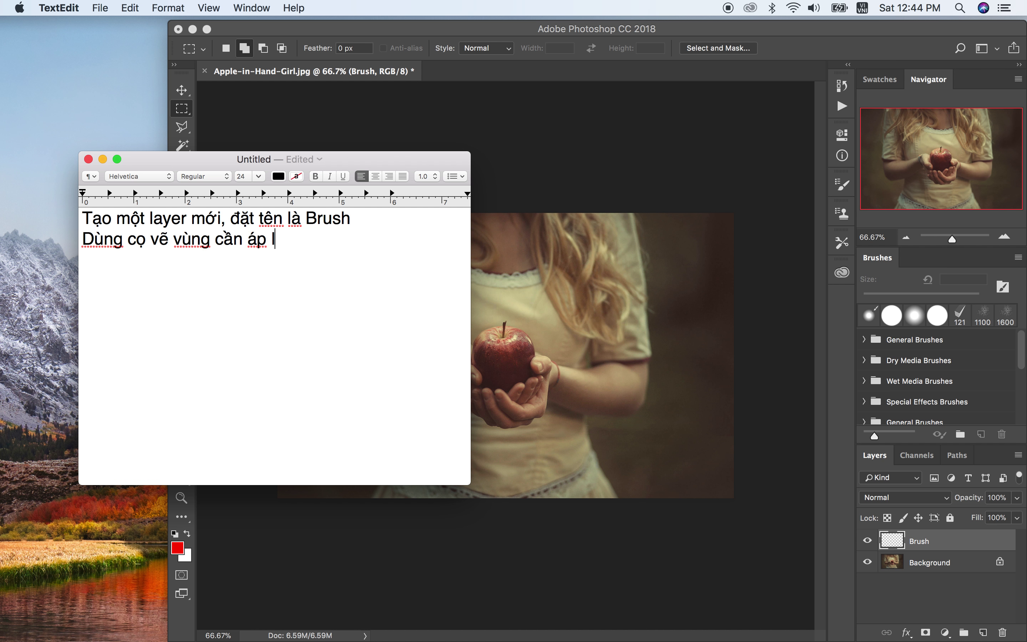
type("hiệu ứng lên layer này")
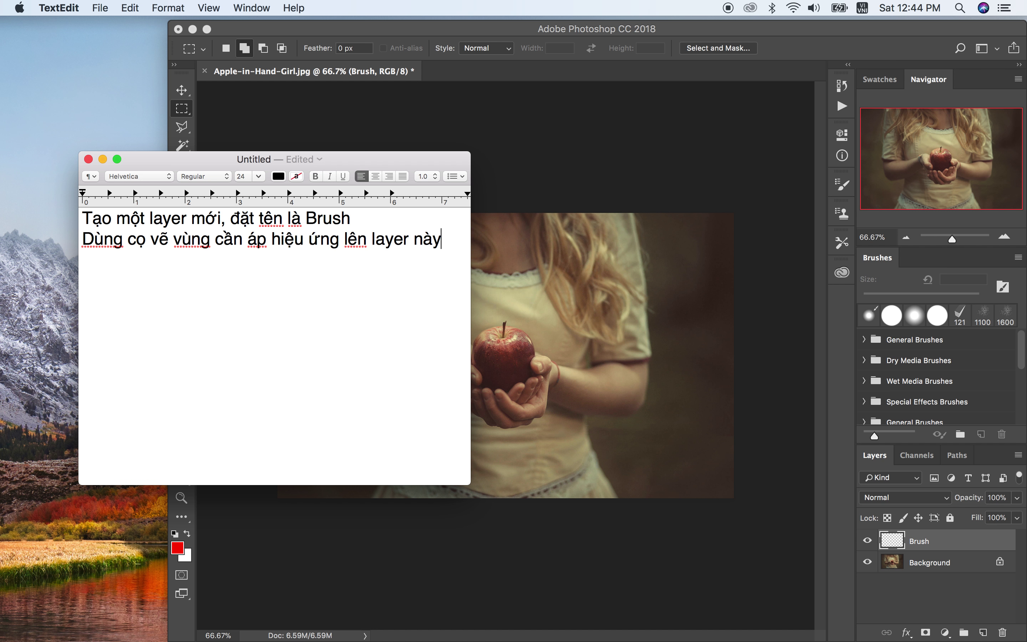
left_click(102, 160)
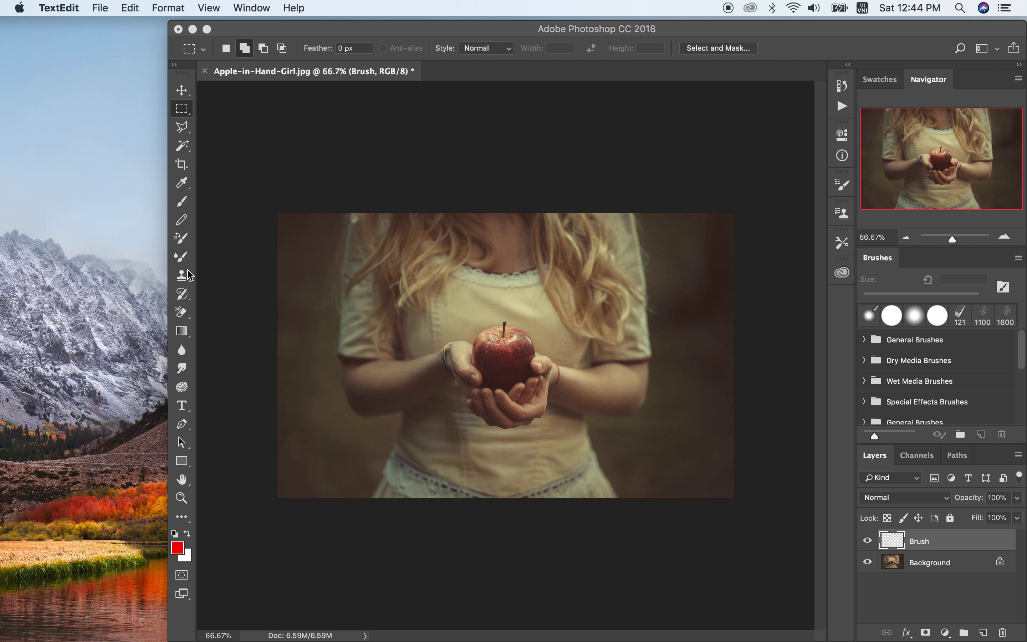
Step: Paint red over the apple's left side with a 50 px Brush on the Brush layer
left_click(181, 201)
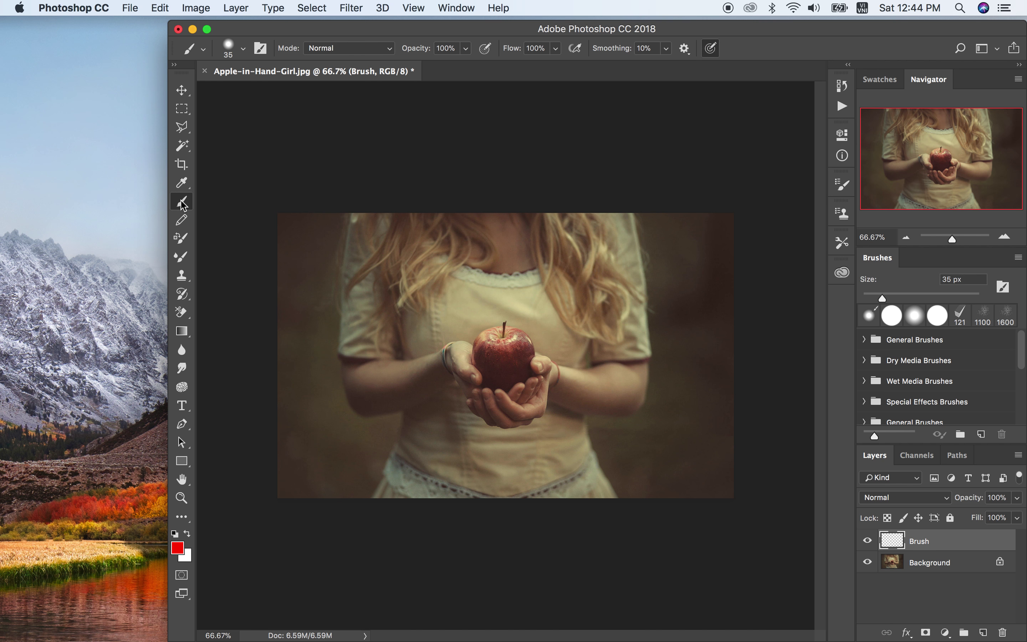
key("bracketright")
key("bracketright")
mouse_move(499, 327)
left_mouse_down()
mouse_move(477, 345)
mouse_move(495, 391)
left_mouse_up()
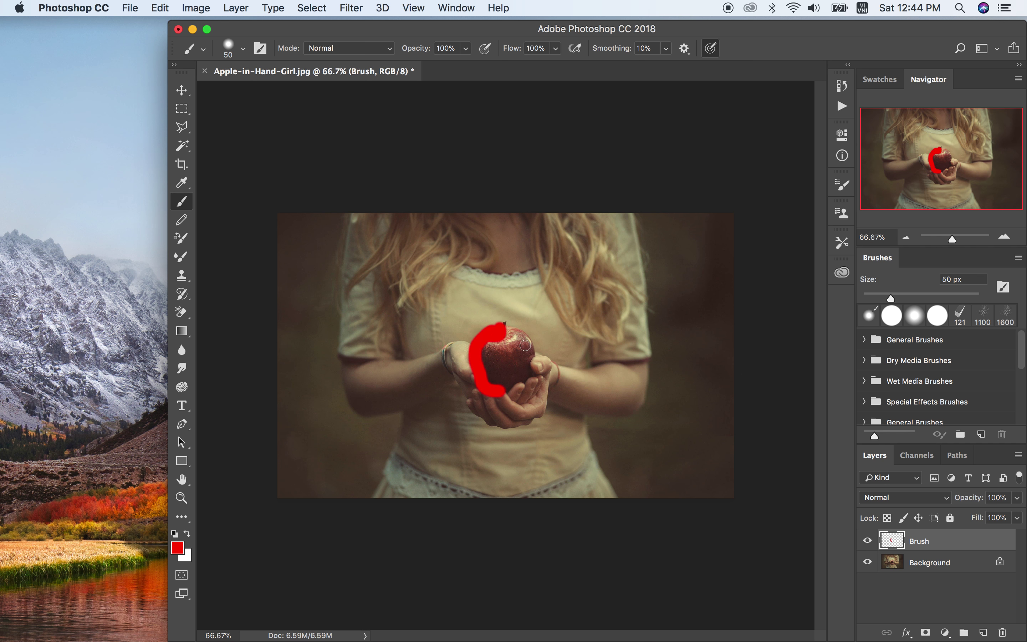
mouse_move(776, 622)
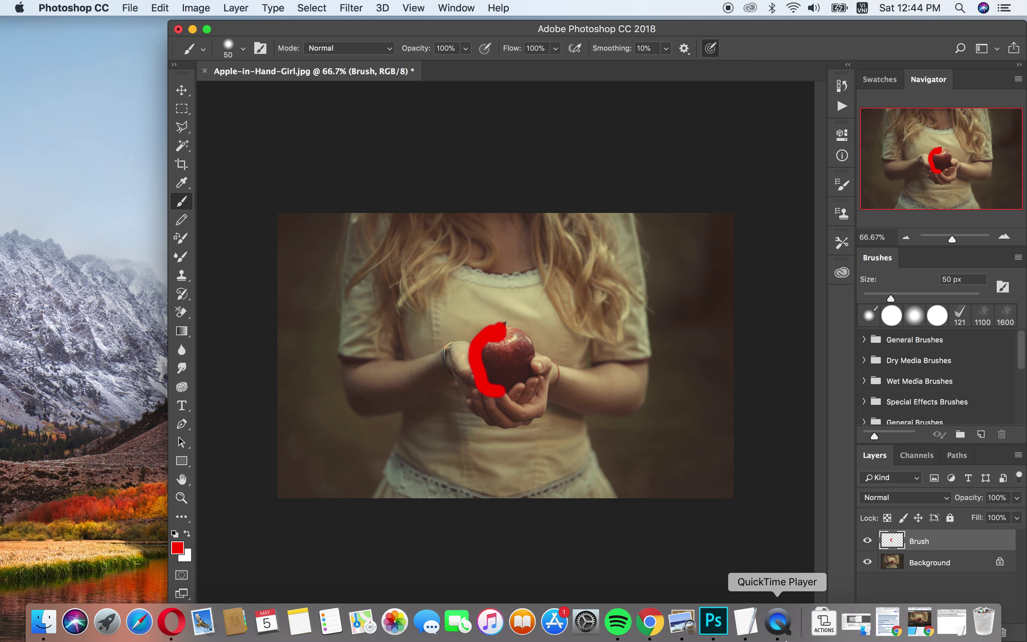
Step: Type the note line 'Load Action vừa download lên, ở đây mình đã load sẵn rồi' and minimize TextEdit
left_click(745, 622)
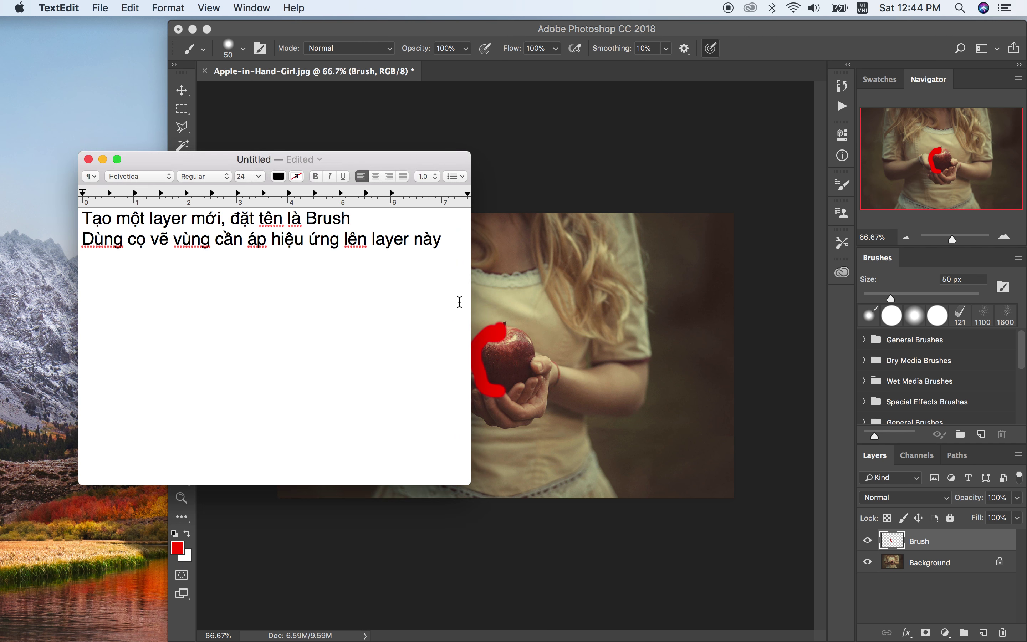
type("Load Action vưừa download lên")
key("BackSpace")
type(", ở đây mình đaã l")
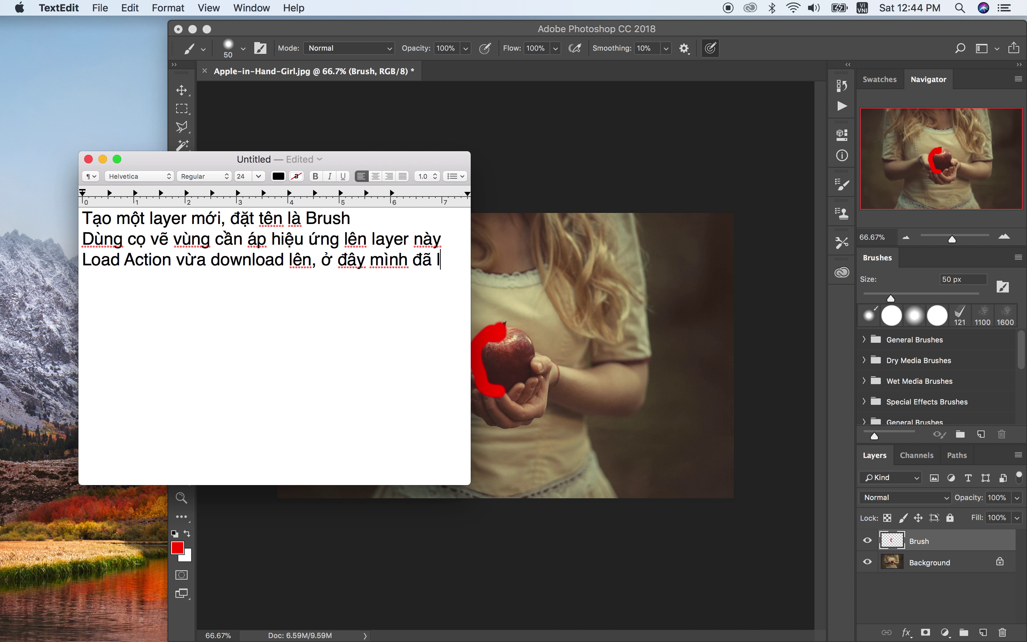
type("oad saẵn rồi")
left_click(103, 159)
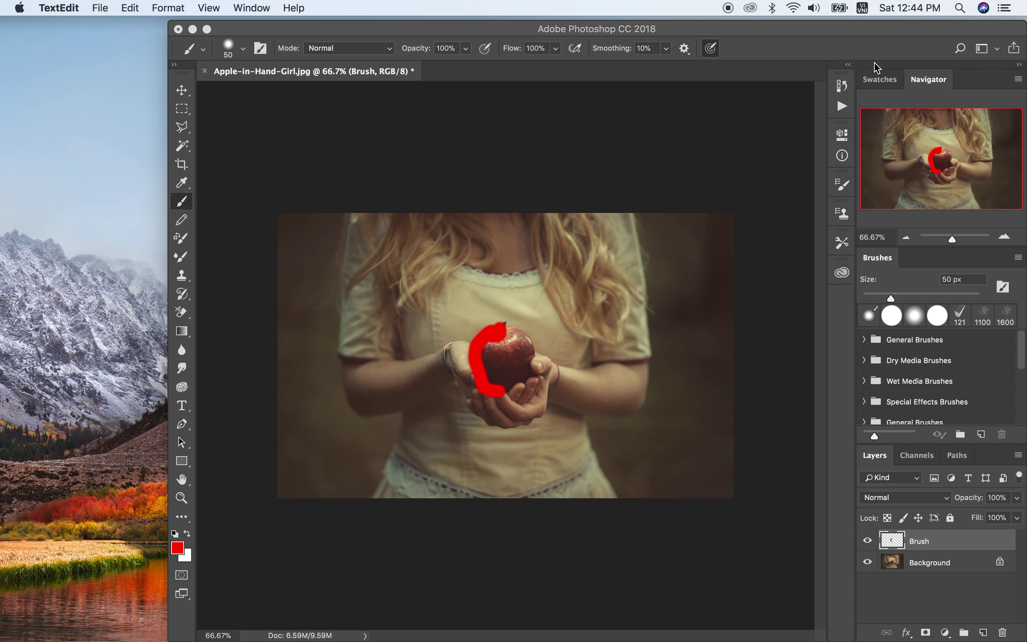
Step: Expand the Actions panel's Dispersion Effect set to list Top, Right, Down and Left Dispersion
left_click(849, 69)
left_click(848, 69)
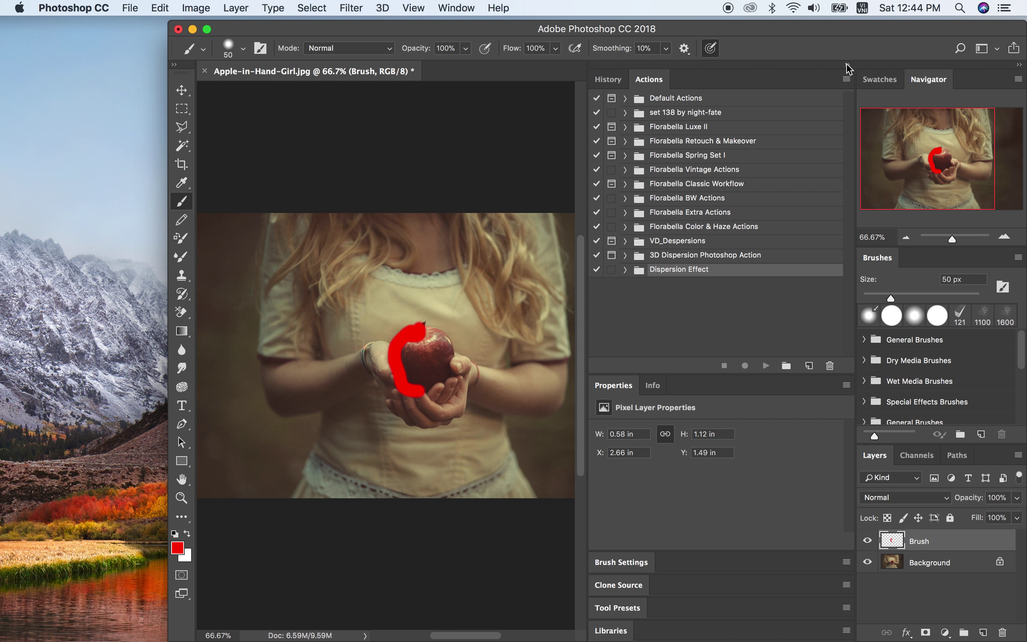
left_click(626, 270)
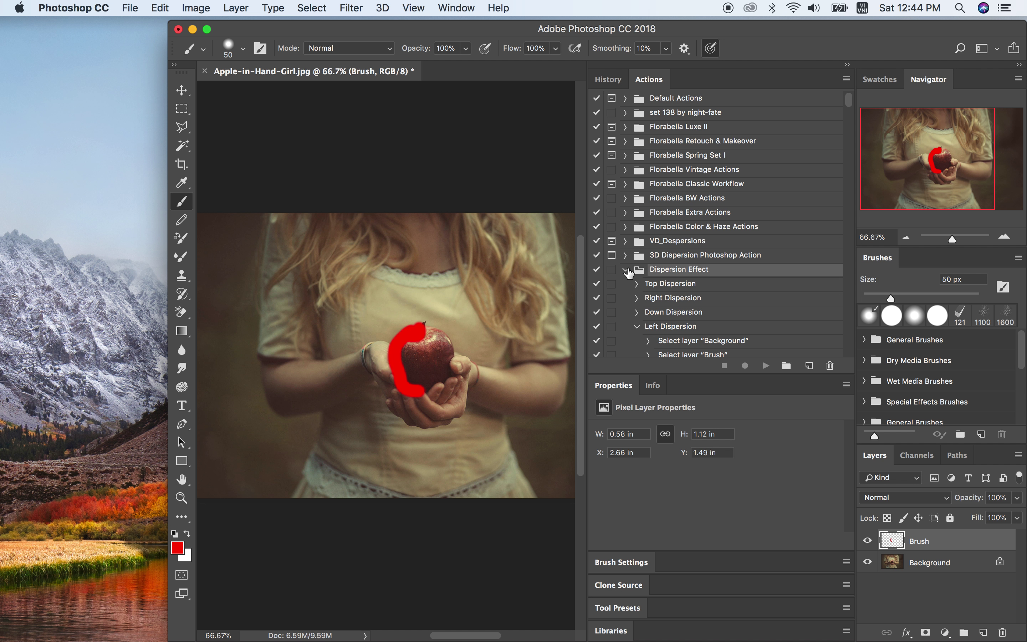
left_click(626, 270)
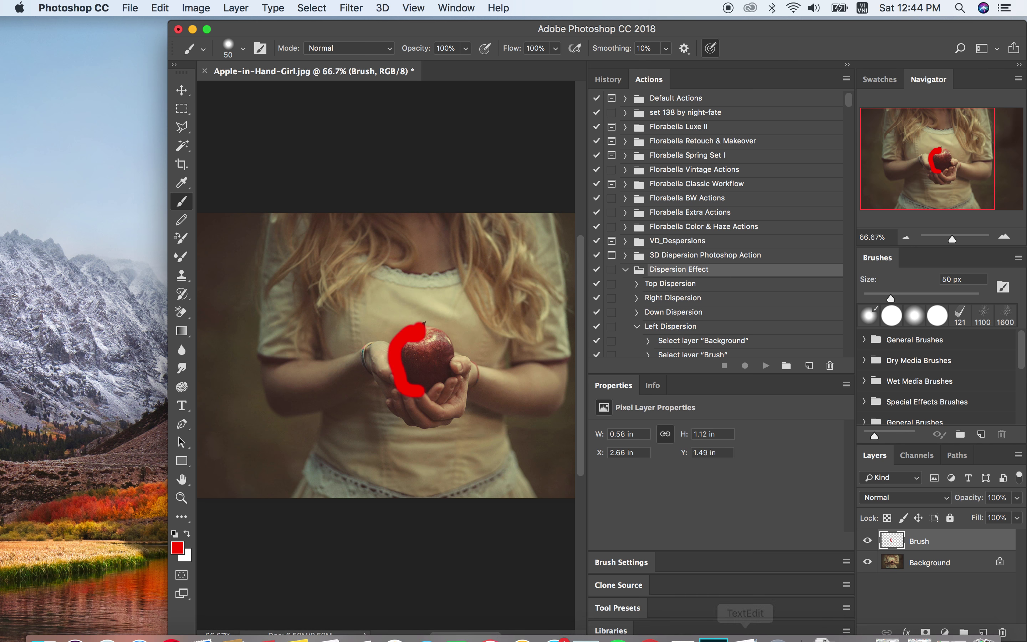
left_click(748, 628)
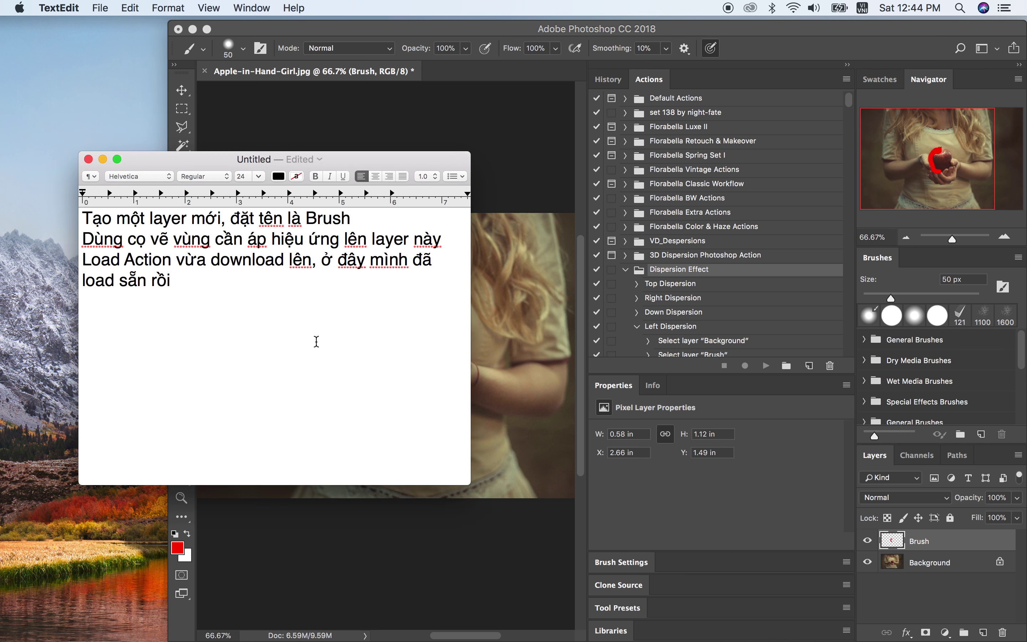
Step: Type the note line 'Chọn hướng muốn ảnh tan biến rồi bấm Play và chờ một chút' and minimize TextEdit
type("Chon huong muốn ảnh tan b")
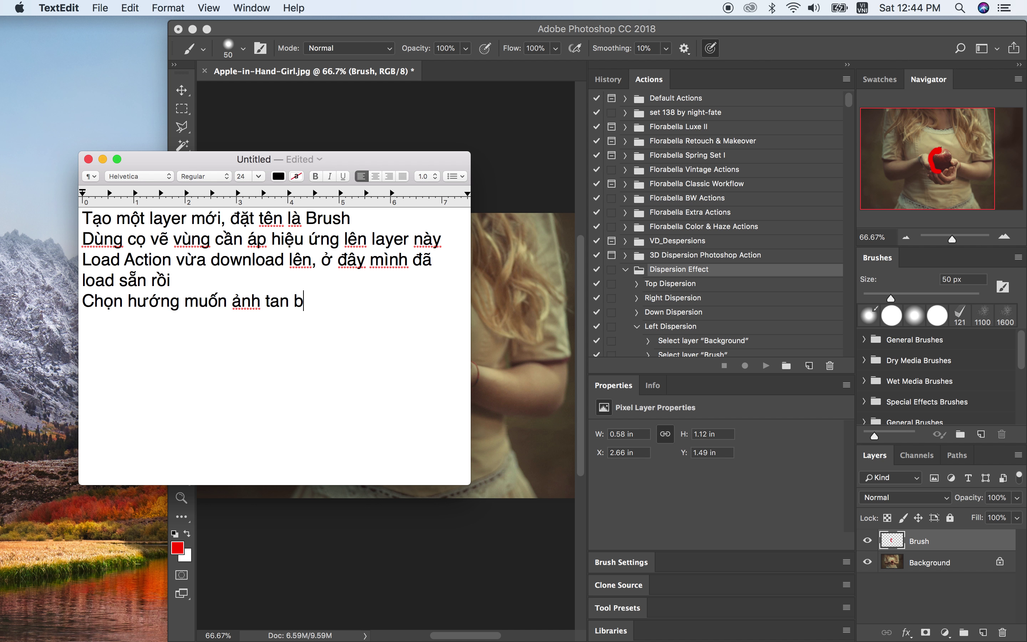
type("uế")
key("BackSpace")
key("BackSpace")
type("ie")
type("ến rồi")
type(" bấm ")
type("Play")
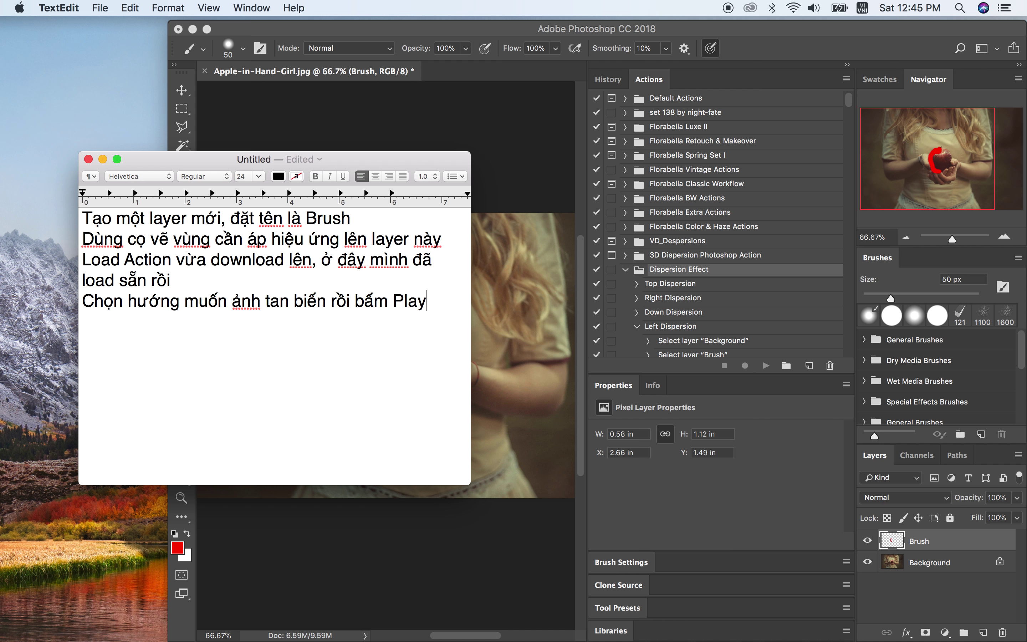
type(" và chờ")
type("một chút")
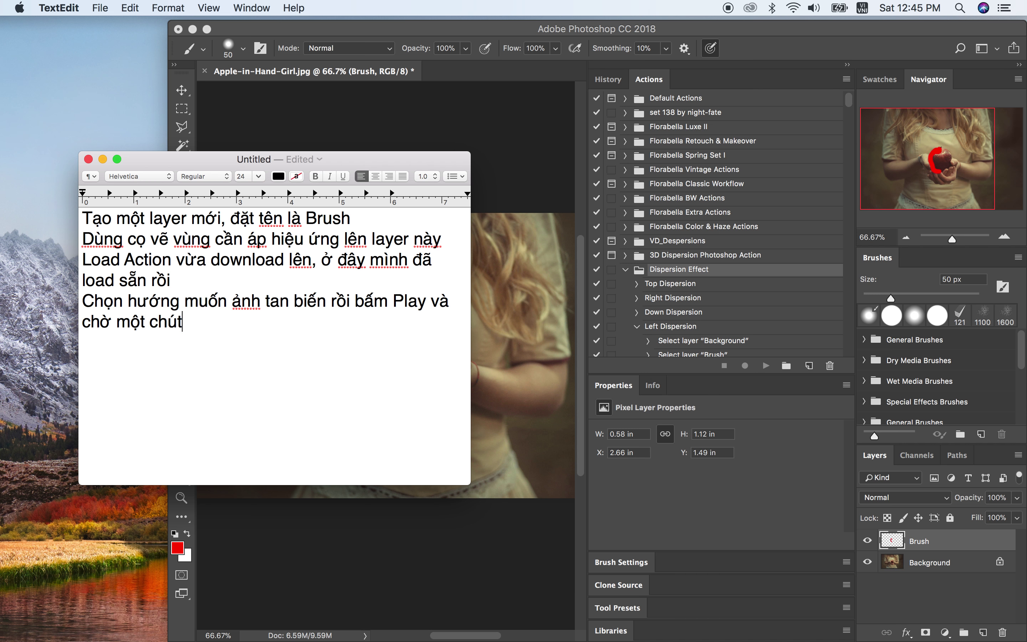
left_click(102, 159)
Step: Run the Left Dispersion action on the photo
left_click(666, 326)
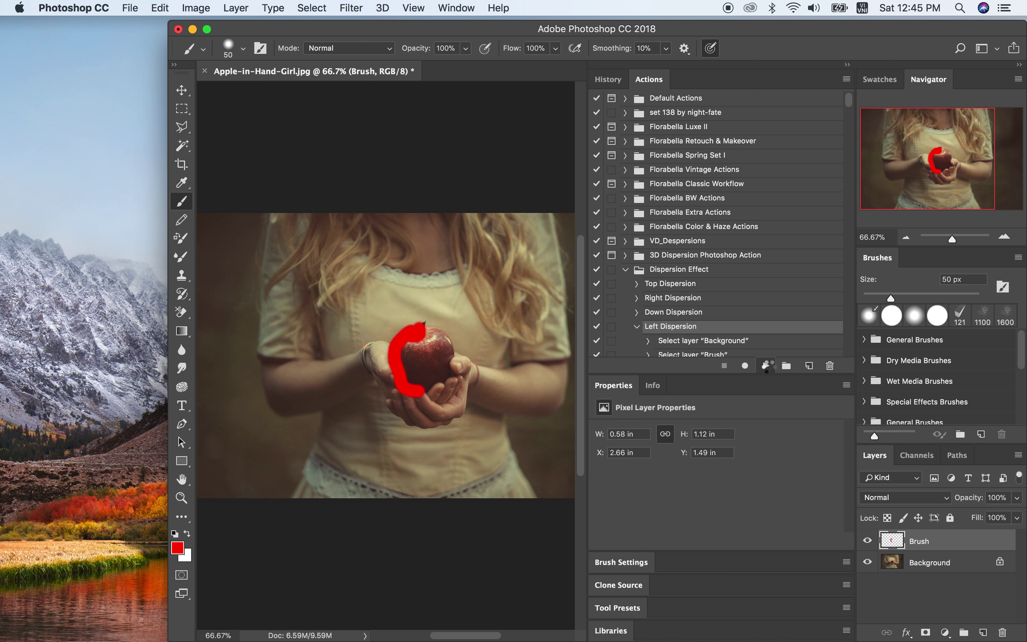
left_click(769, 366)
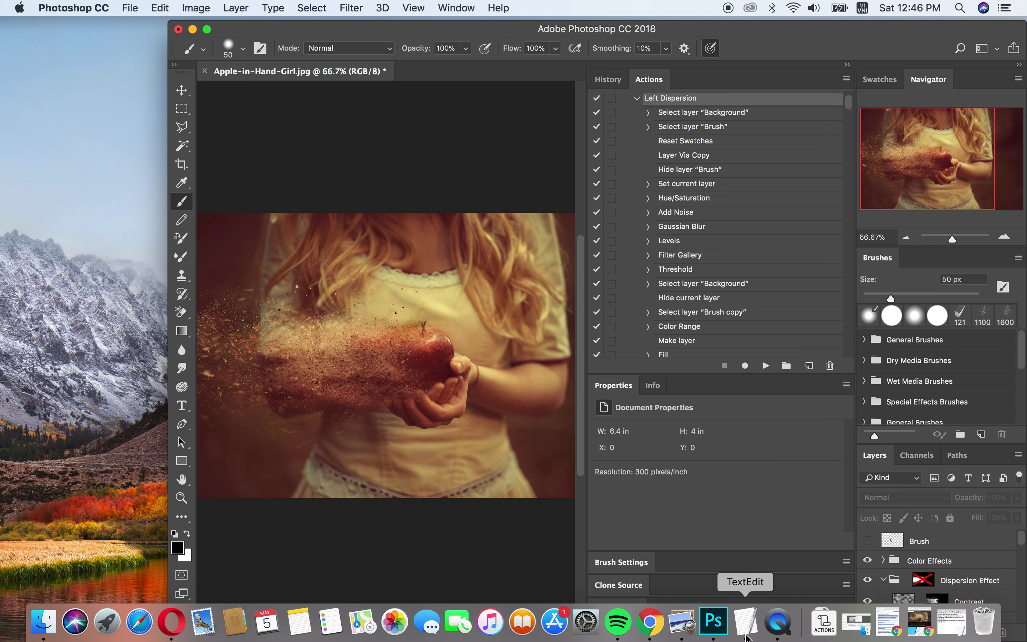
Step: Add the closing note line about fine-tuning the effect by adjusting layers, then return to Photoshop
left_click(746, 622)
key("Return")
type("Nhuư vaậy")
key("BackSpace")
key("BackSpace")
type("ây là xon")
key("BackSpace")
key("BackSpace")
key("BackSpace")
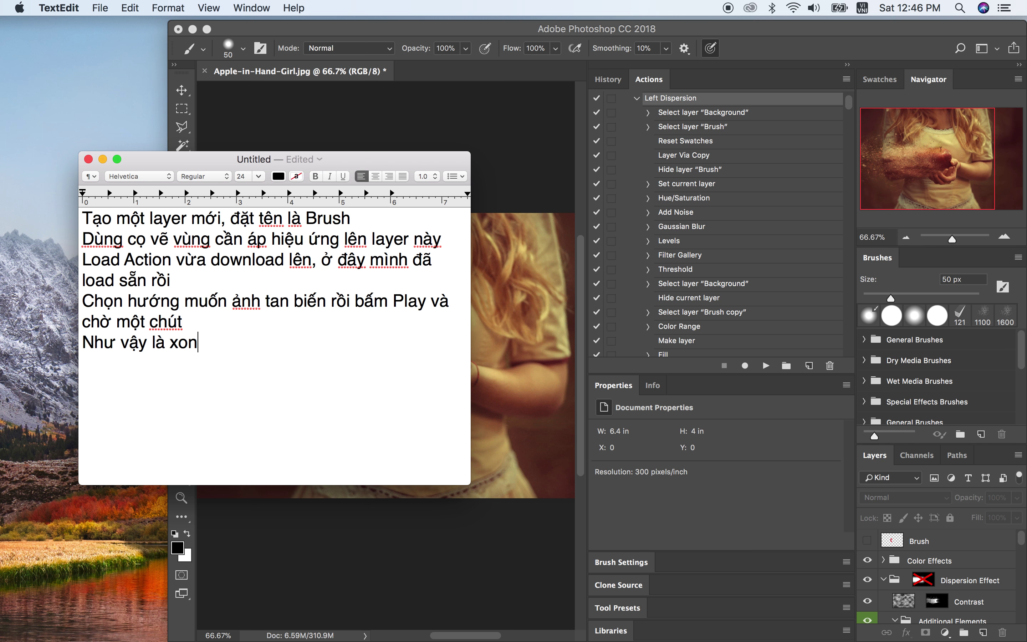
type("g, bạ n có thể giagiaảm hiệu ưng bằng cach chỉnh")
type(" cac laye")
type("r moột chut")
type(".")
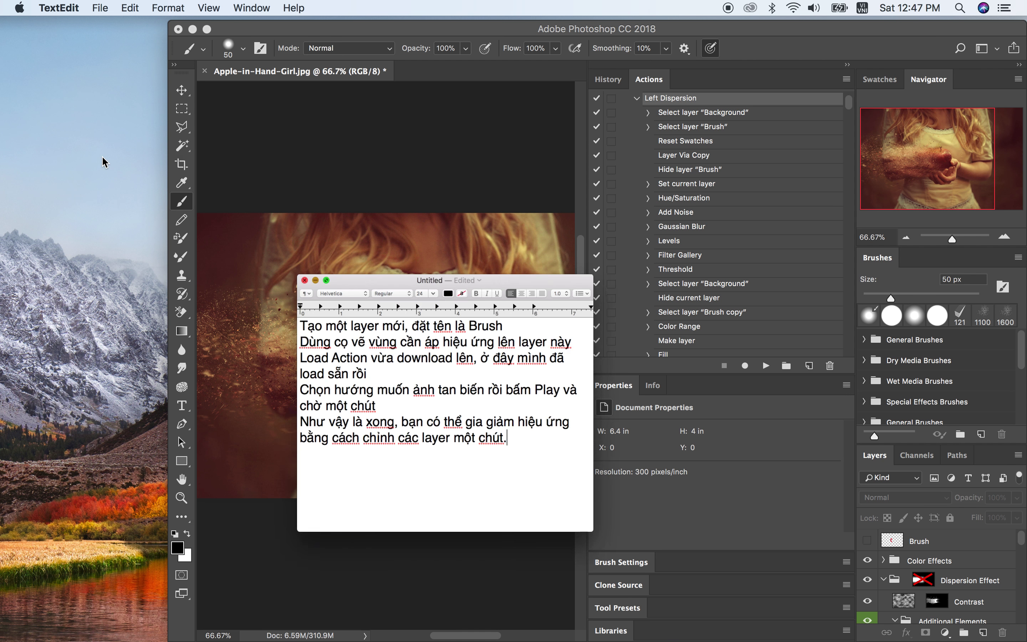
left_click(866, 560)
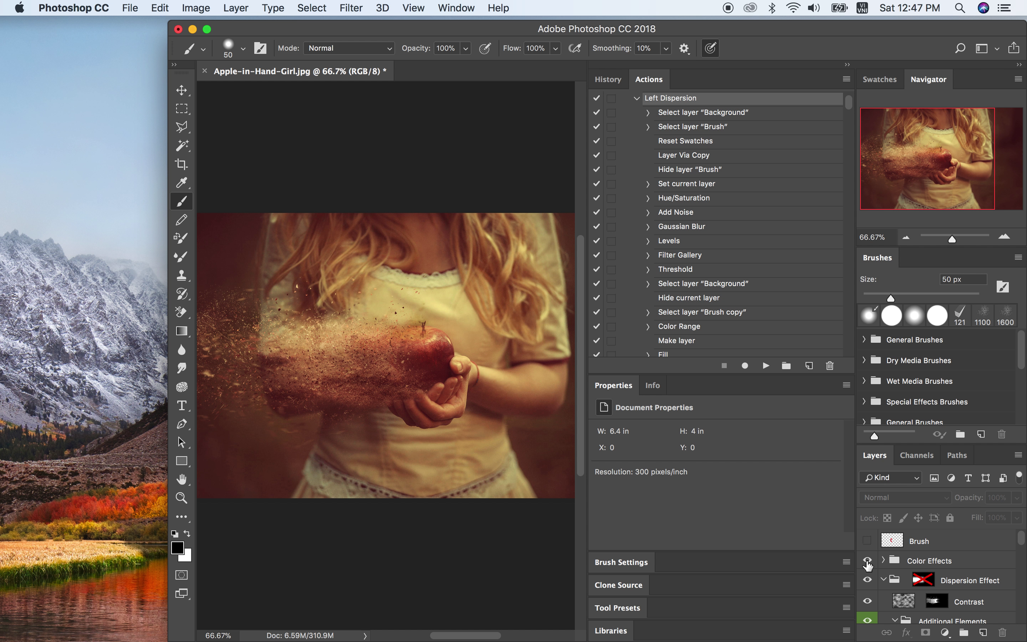
Step: Compare the Color Effects and Dispersion Effect groups, leaving Color Effects hidden
left_click(868, 561)
left_click(868, 560)
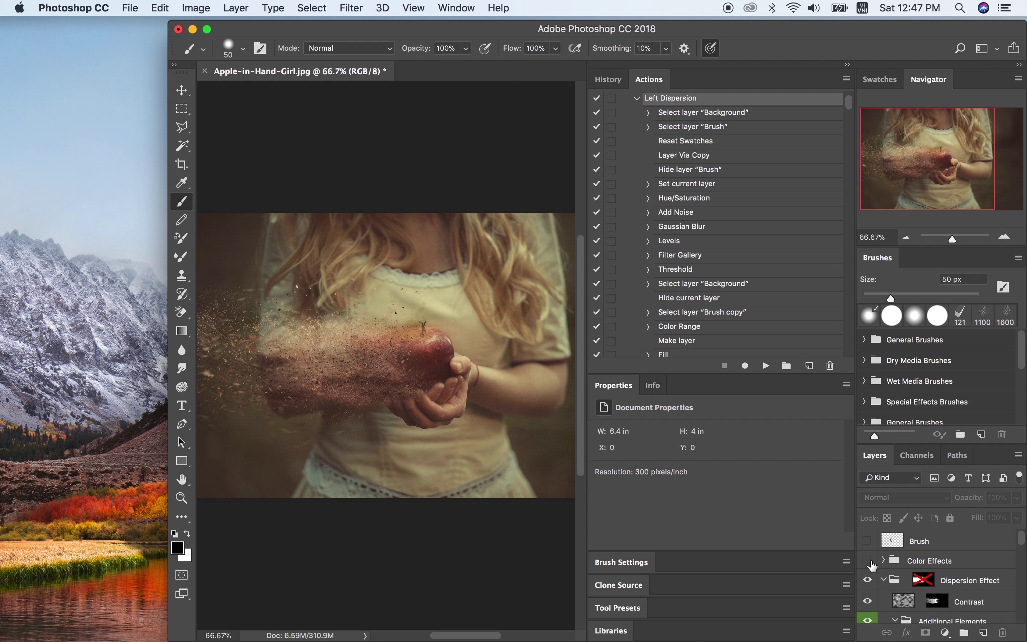
left_click(867, 561)
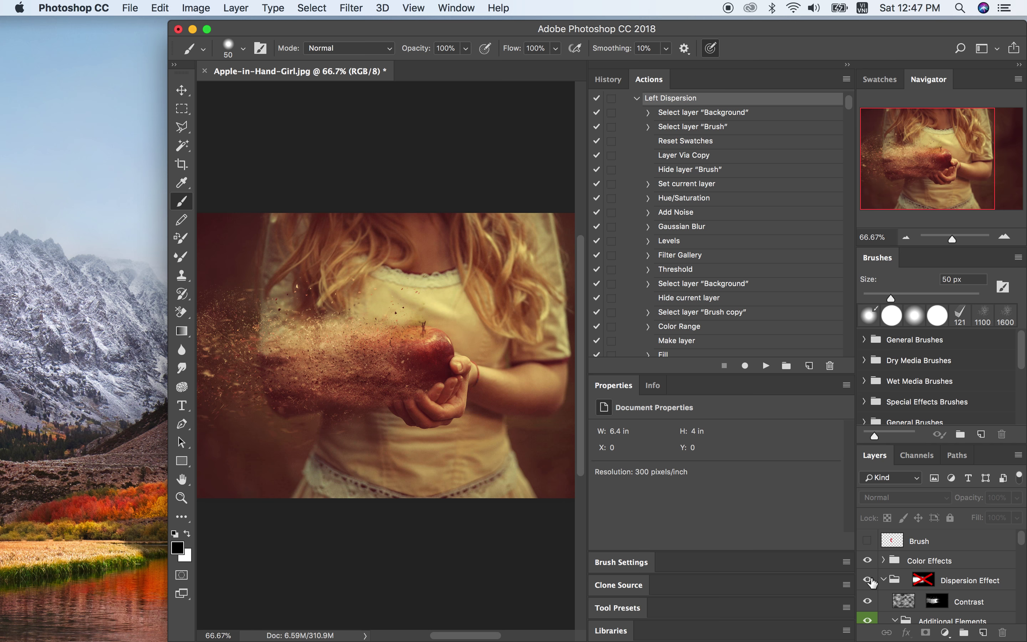
left_click(870, 580)
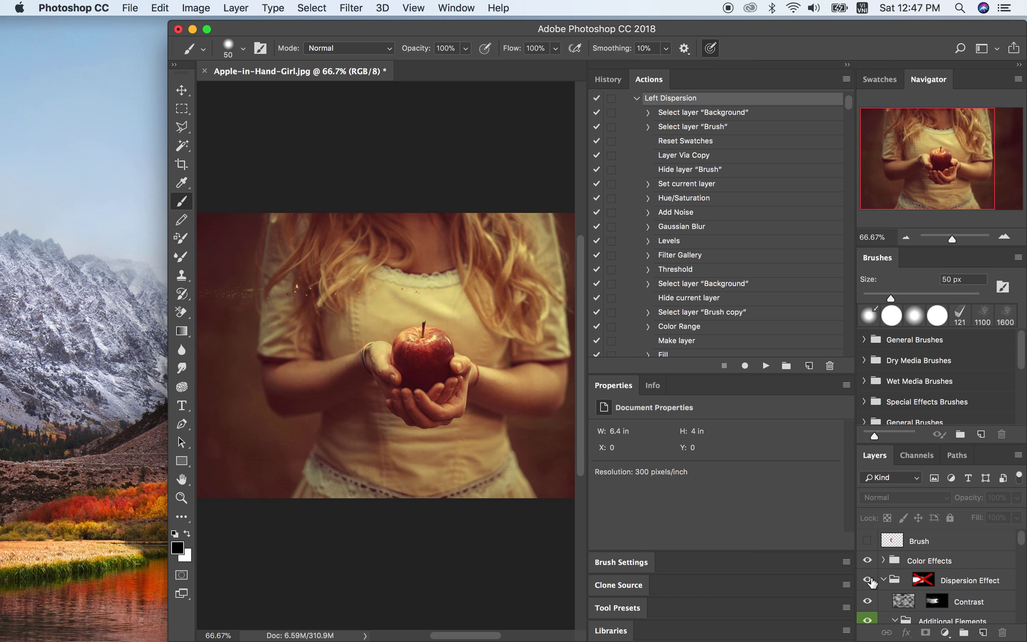
left_click(870, 581)
left_click(868, 560)
Step: Show the Additional Elements layer and hide the Small Fragments layer
scroll(907, 579, "down", 1)
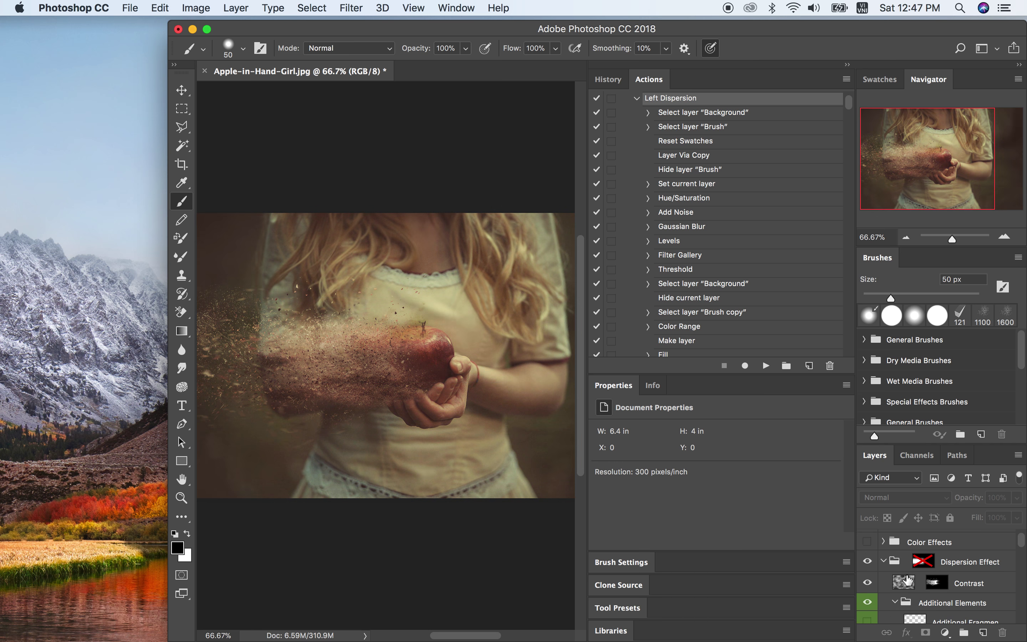
scroll(907, 579, "down", 2)
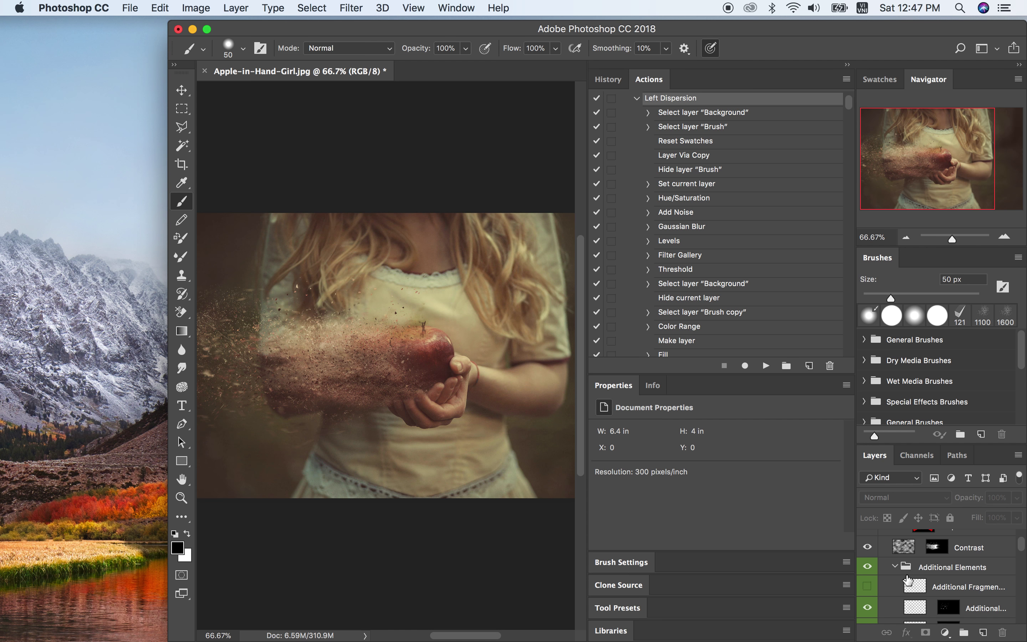
left_click(868, 567)
scroll(868, 569, "down", 2)
scroll(868, 569, "down", 2)
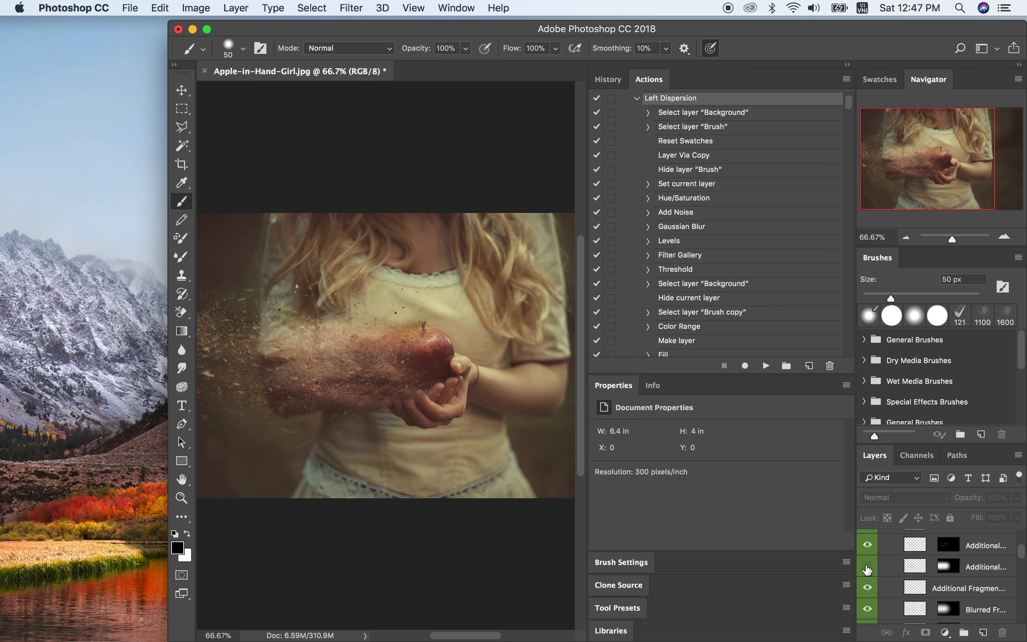
scroll(899, 571, "down", 3)
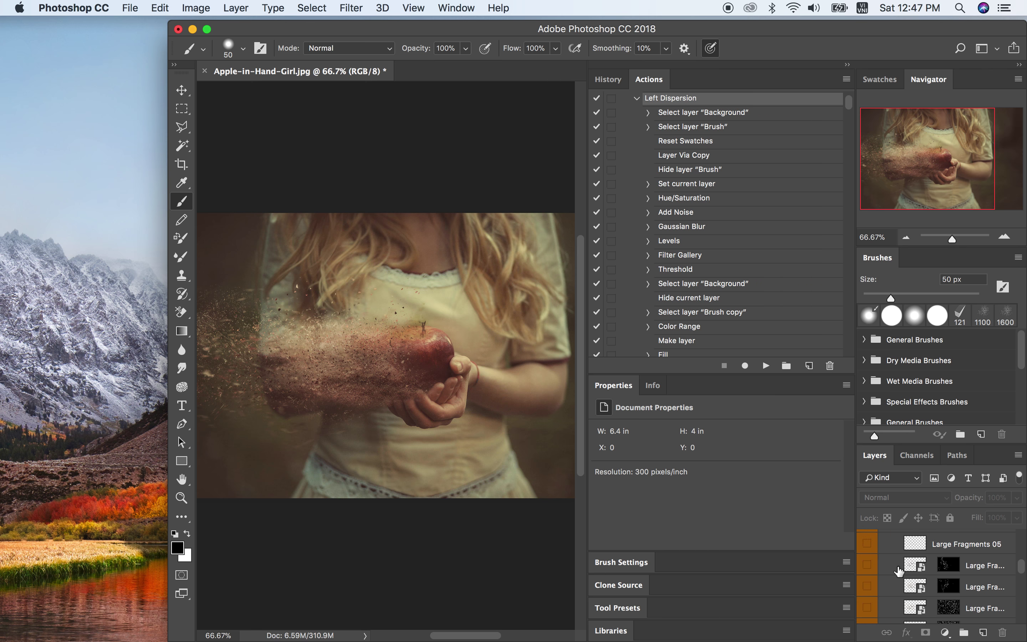
scroll(899, 571, "down", 2)
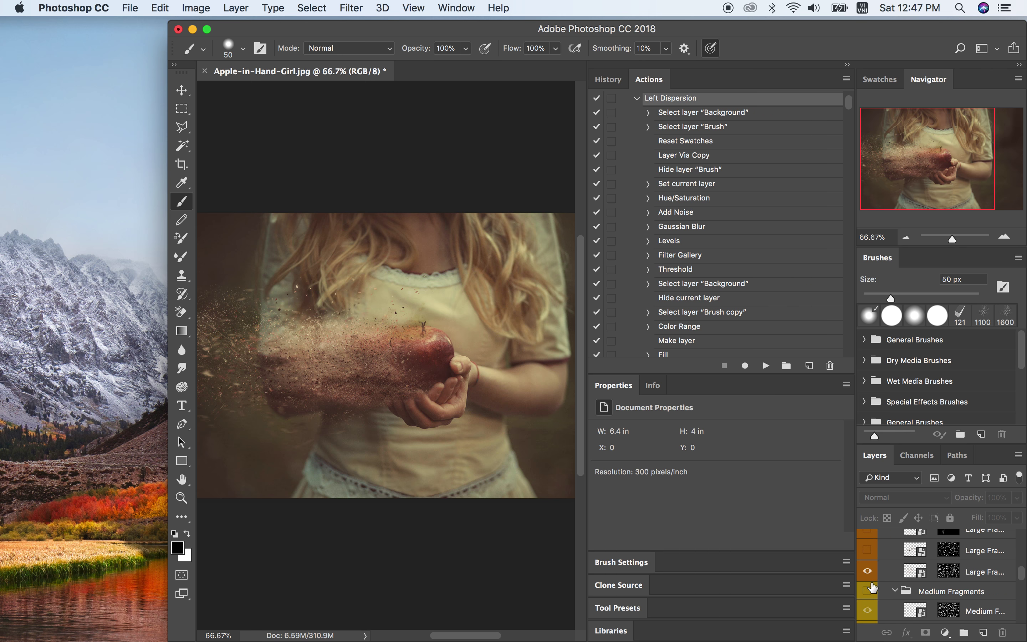
scroll(871, 588, "down", 3)
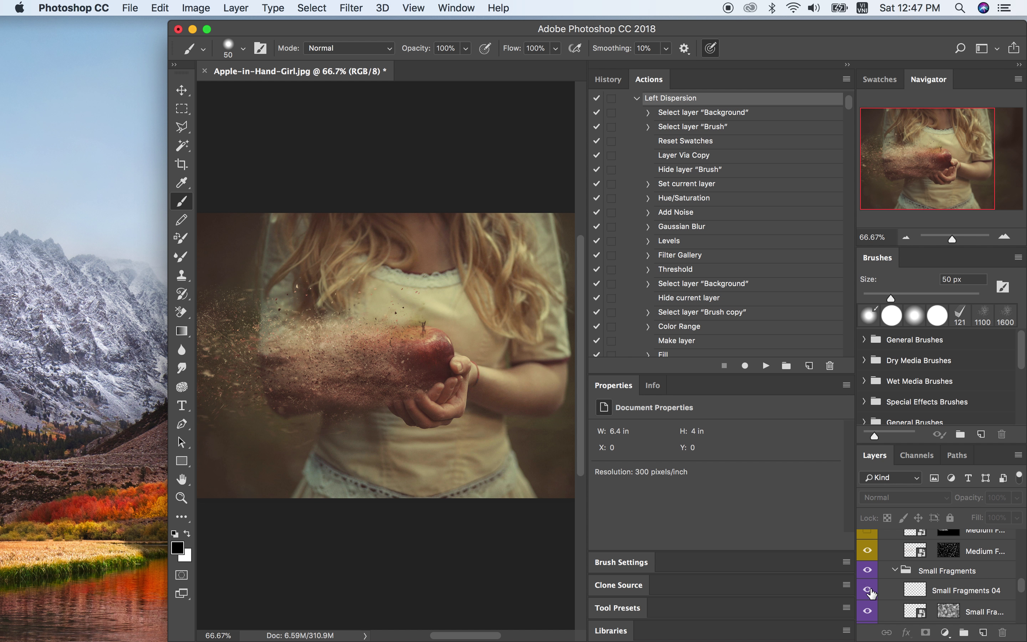
left_click(868, 570)
Step: Hide the Motion Blur group so the apple looks mostly whole
scroll(868, 570, "up", 1)
scroll(868, 567, "up", 2)
scroll(869, 561, "up", 1)
scroll(898, 564, "down", 2)
scroll(897, 565, "down", 3)
scroll(898, 564, "down", 2)
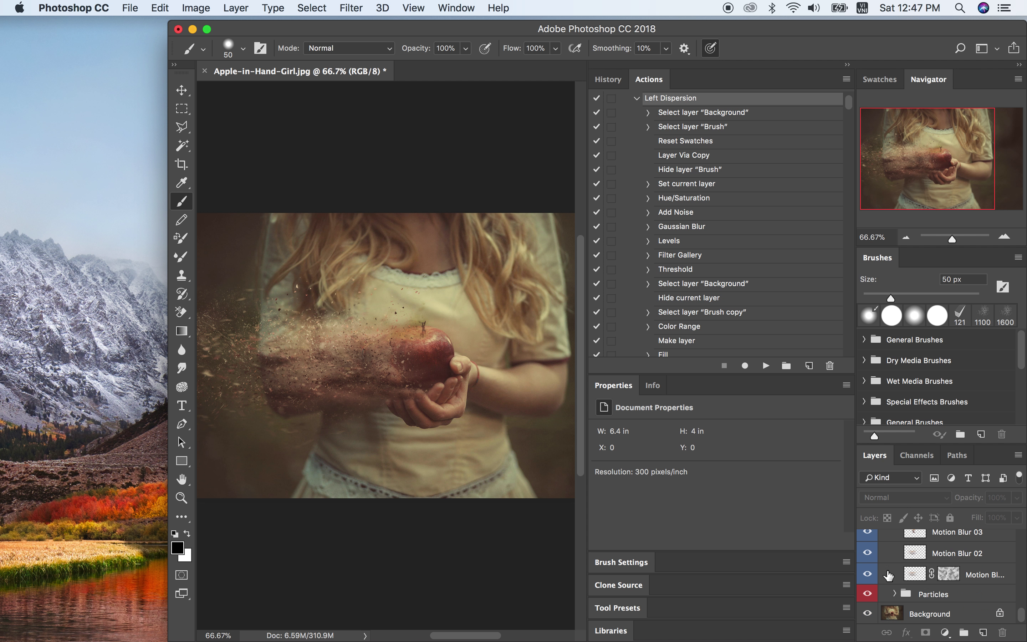
scroll(887, 582, "up", 2)
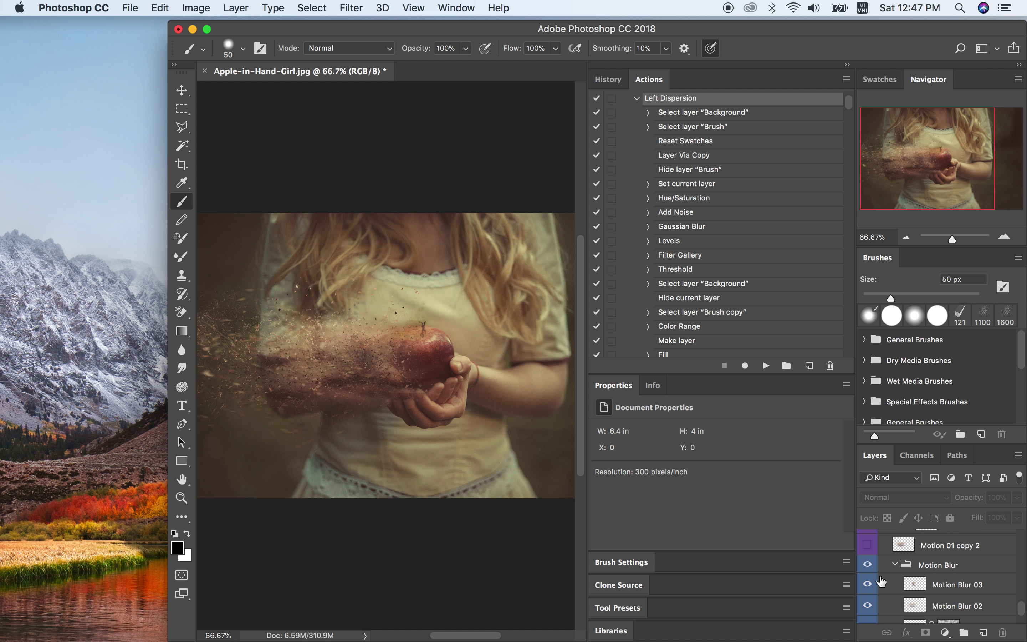
left_click(868, 565)
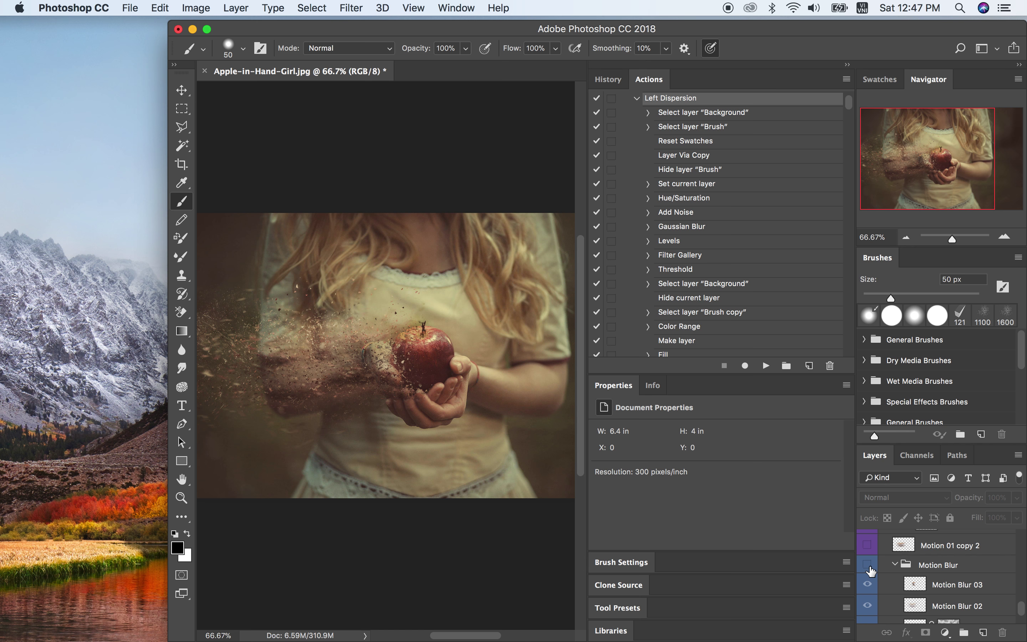